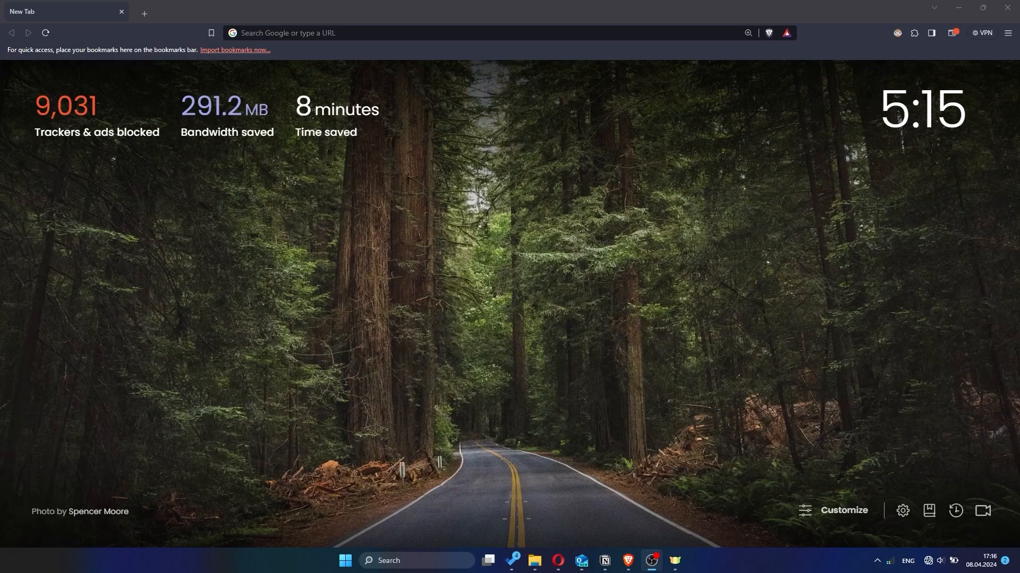
Open the router's admin page at 192.168.1.1 in the browser.
left_click(607, 34)
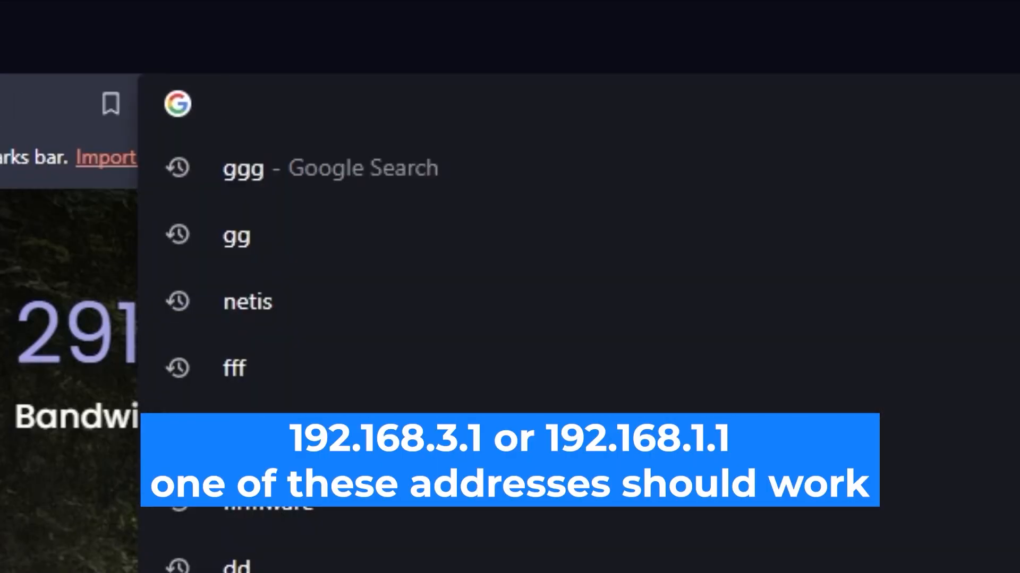
type("192.1")
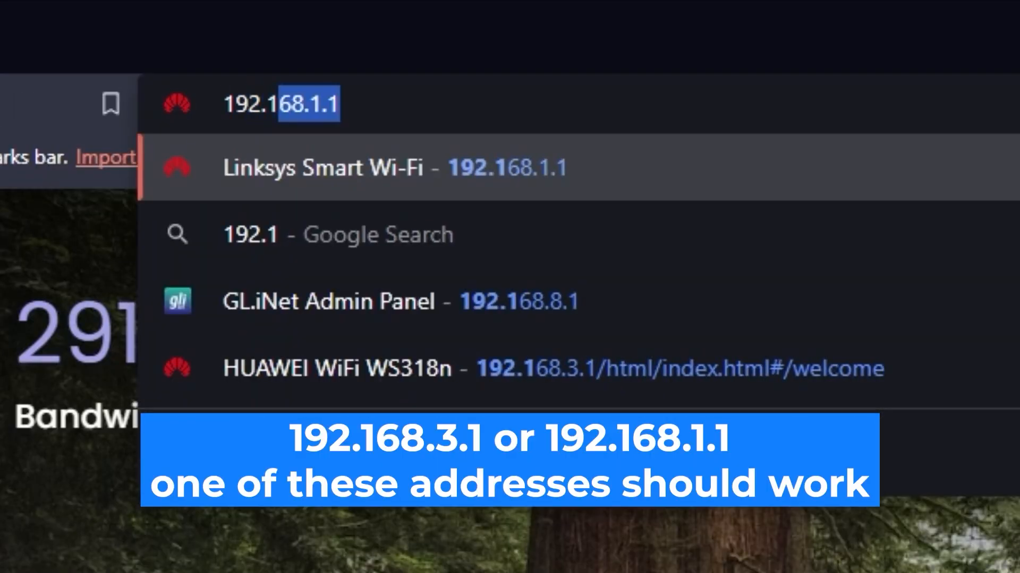
type("68.1.1")
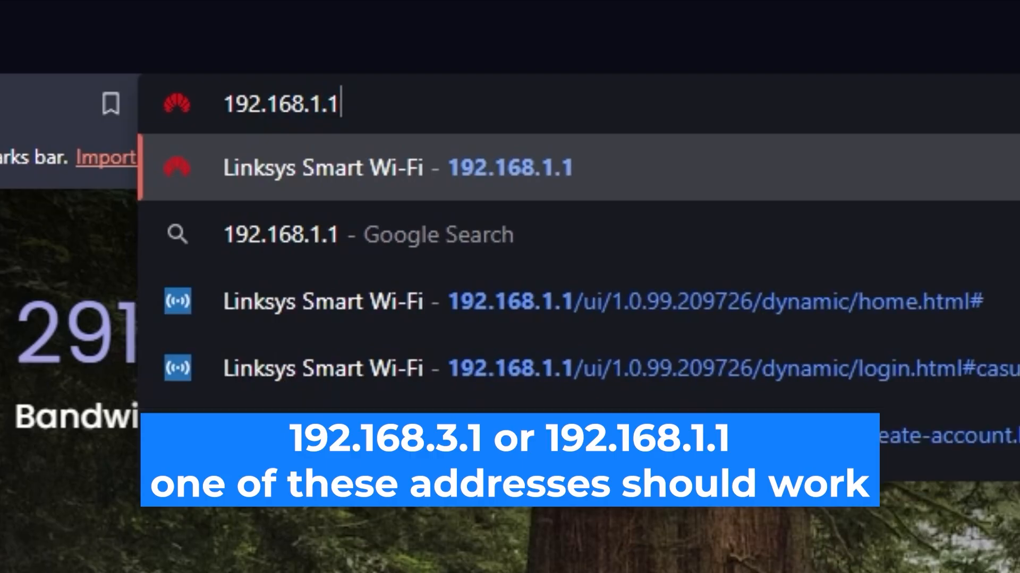
key("Return")
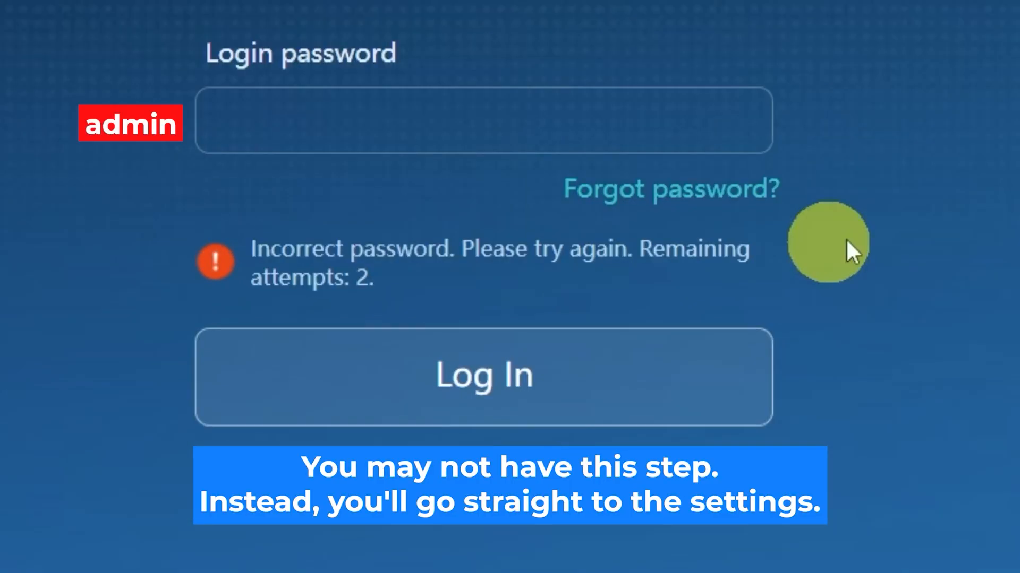
Enter the router's login password and log in to the admin page.
left_click(560, 121)
type("a•••••••••")
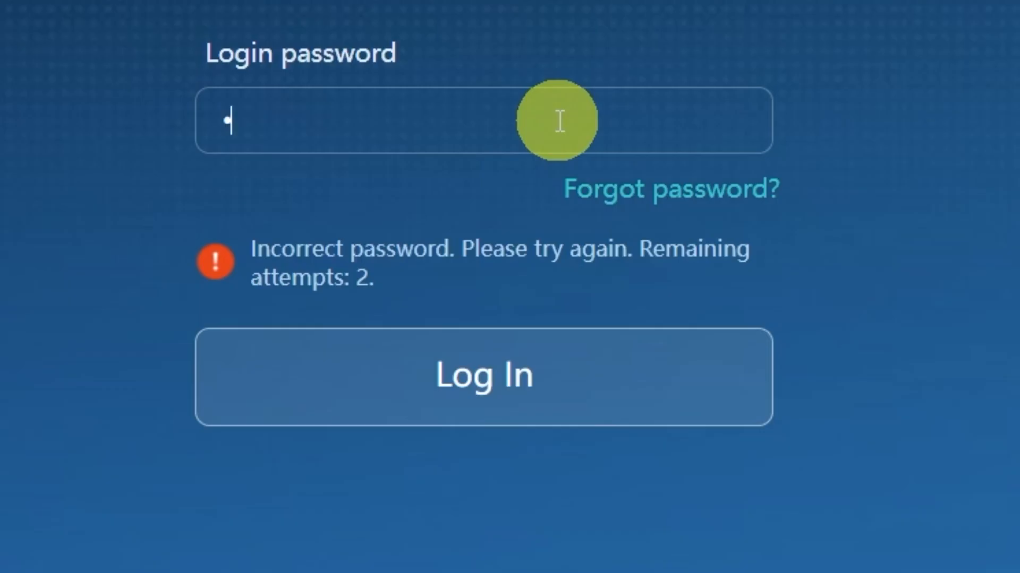
type("********")
type("**")
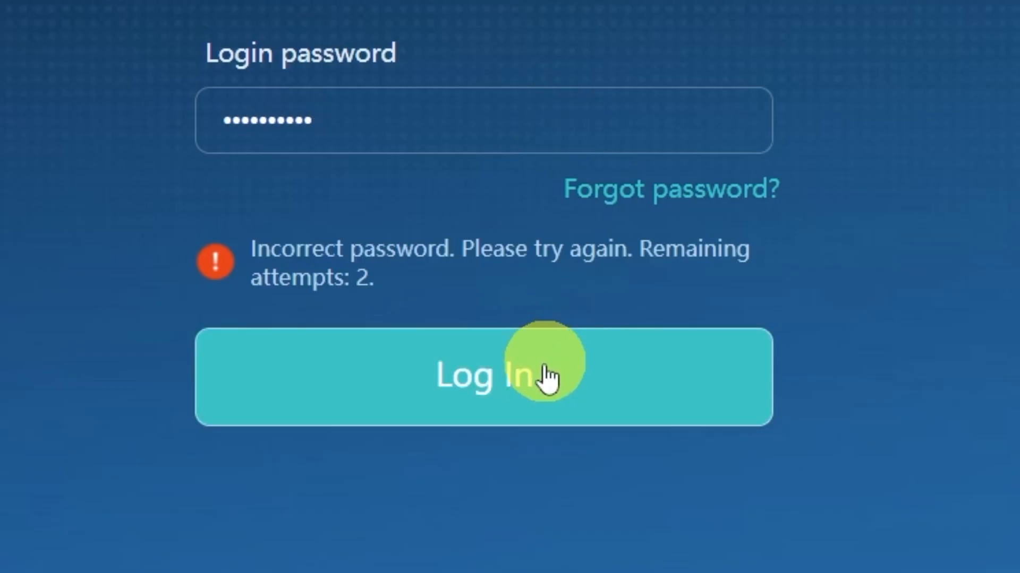
left_click(548, 370)
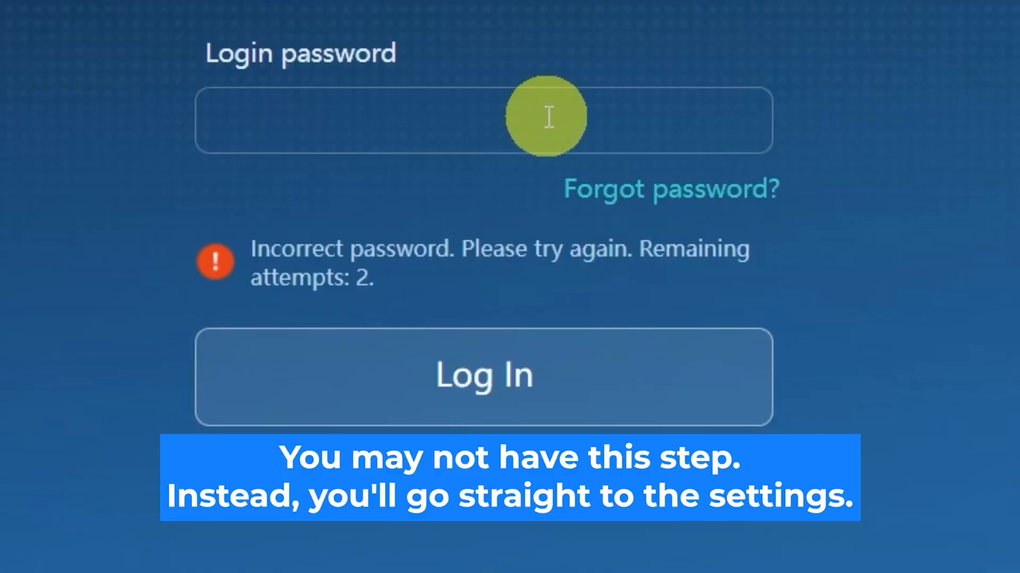
left_click(559, 120)
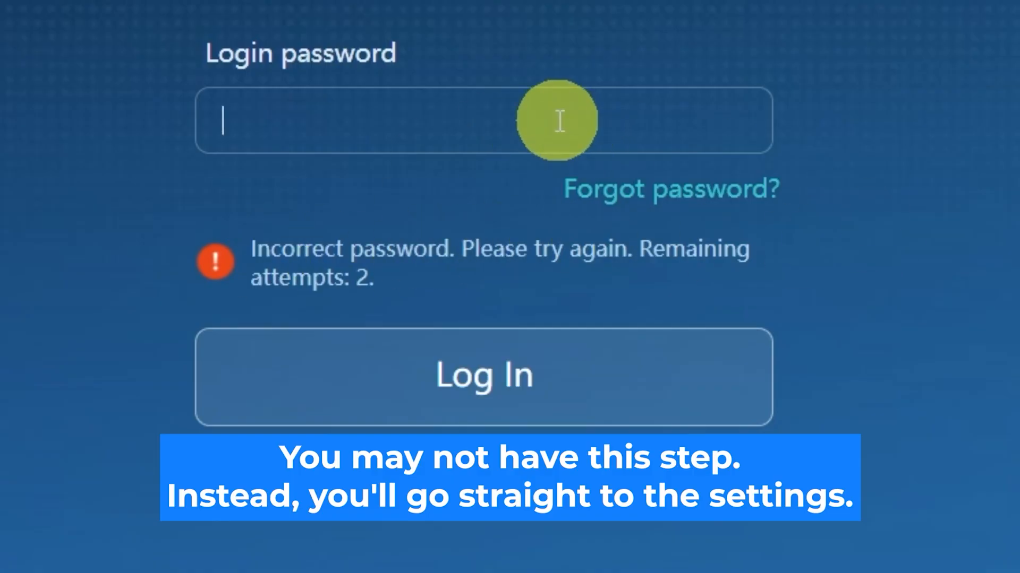
type("•••••••••••")
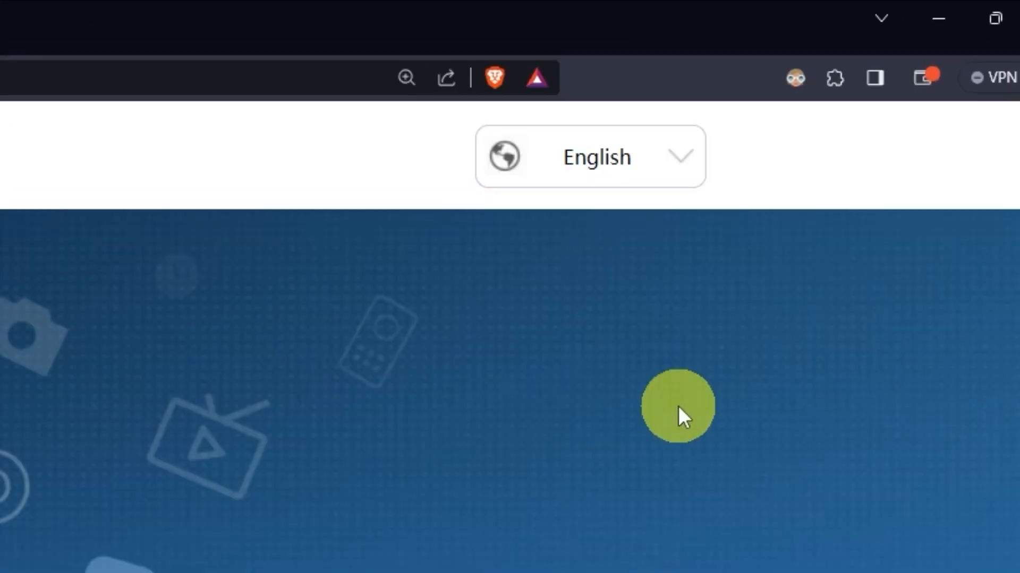
Look through the available interface languages, leaving English selected.
left_click(684, 161)
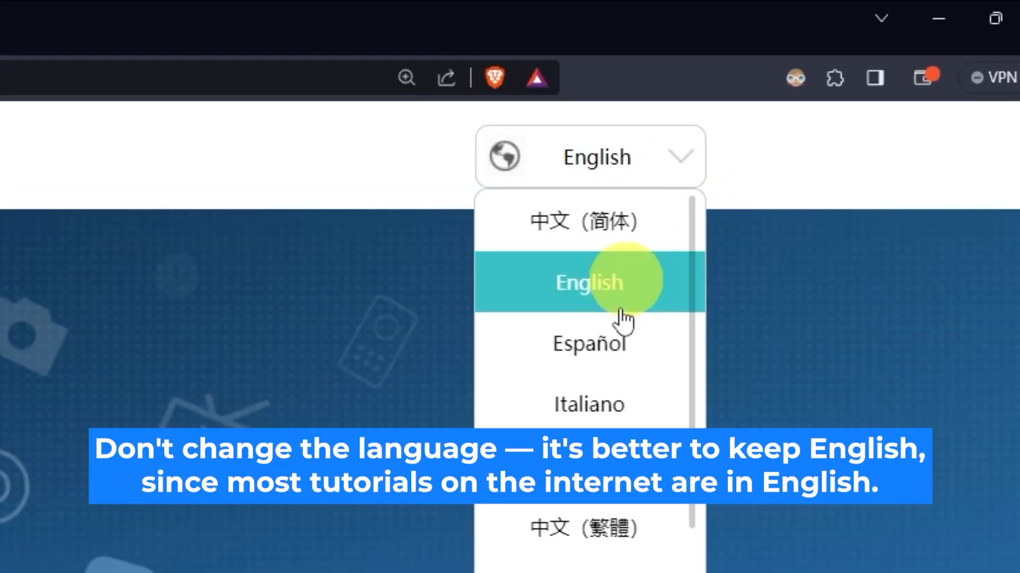
scroll(624, 318, "down", 5)
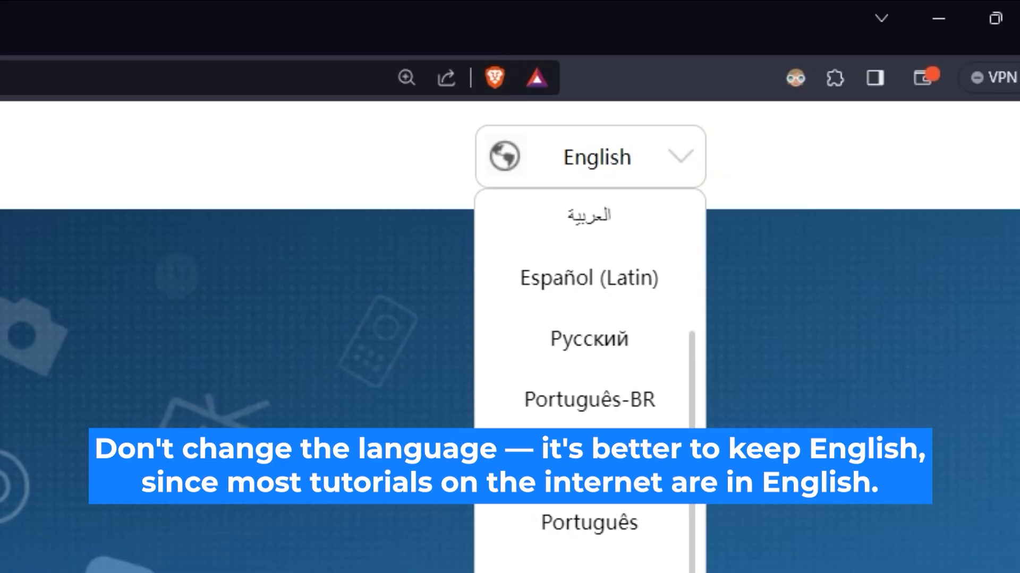
scroll(590, 318, "up", 5)
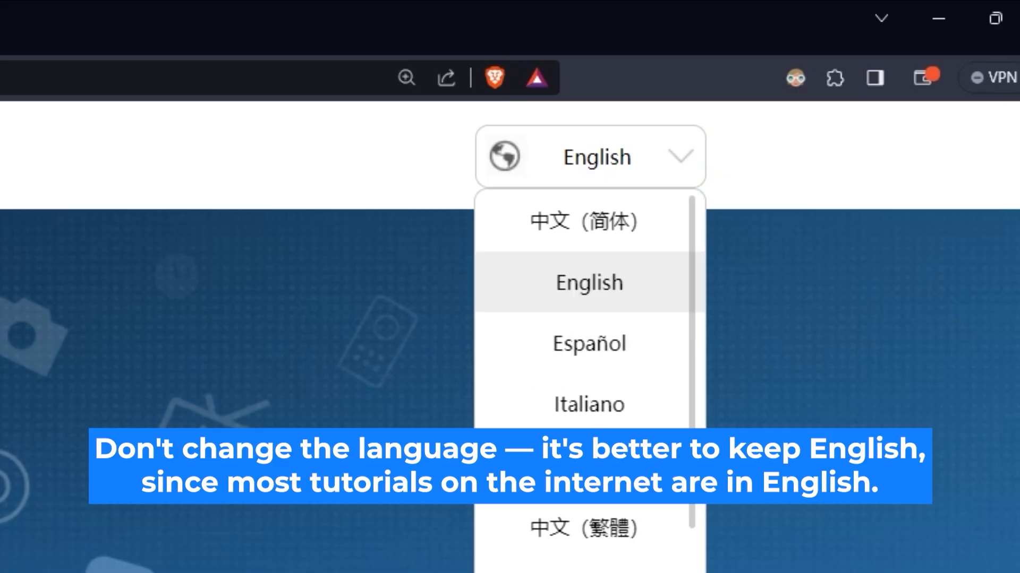
left_click(325, 530)
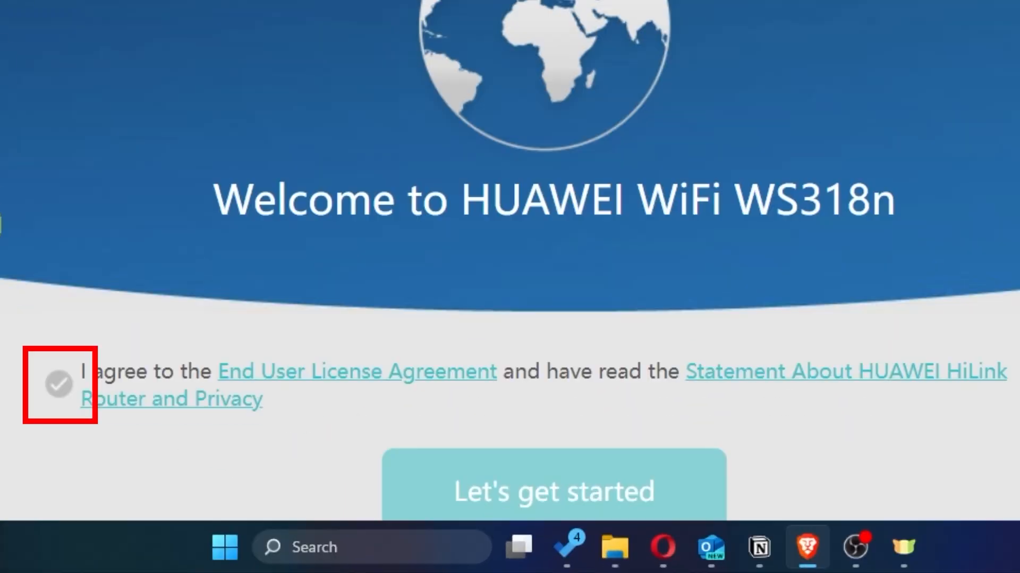
Agree to the End User License Agreement and privacy statement, start the setup, and choose to install updates manually.
left_click(60, 386)
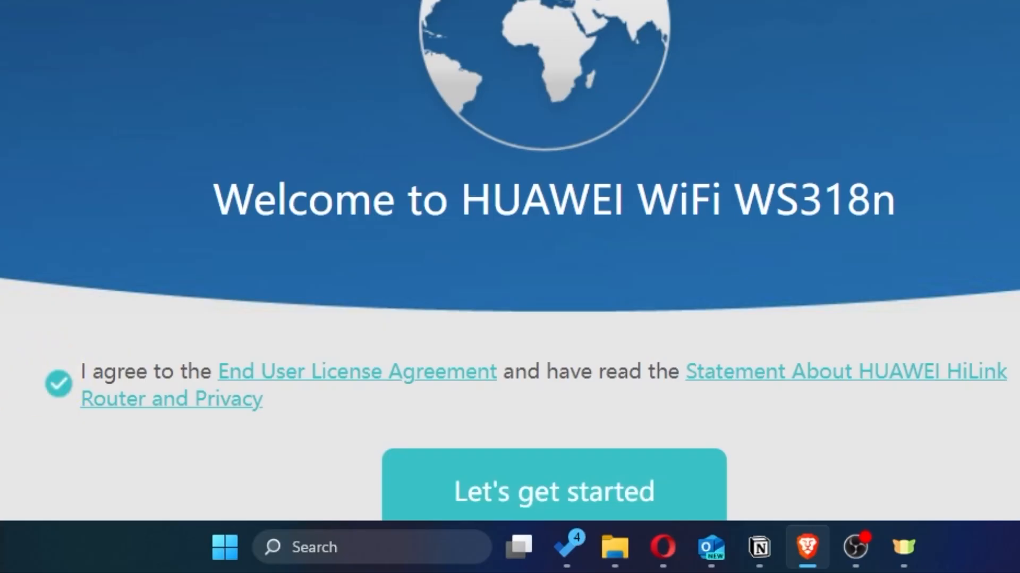
scroll(510, 265, "down", 2)
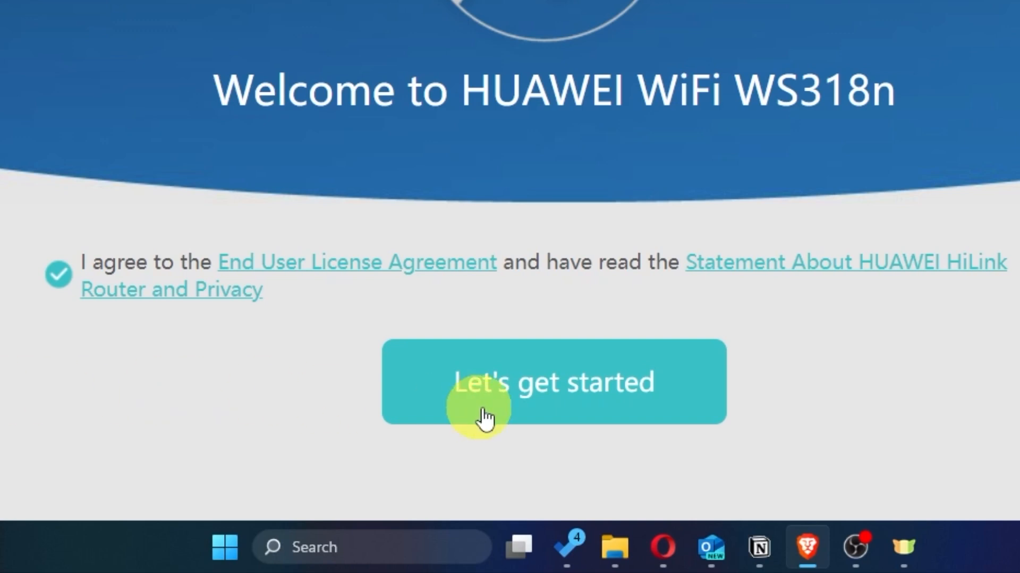
left_click(521, 419)
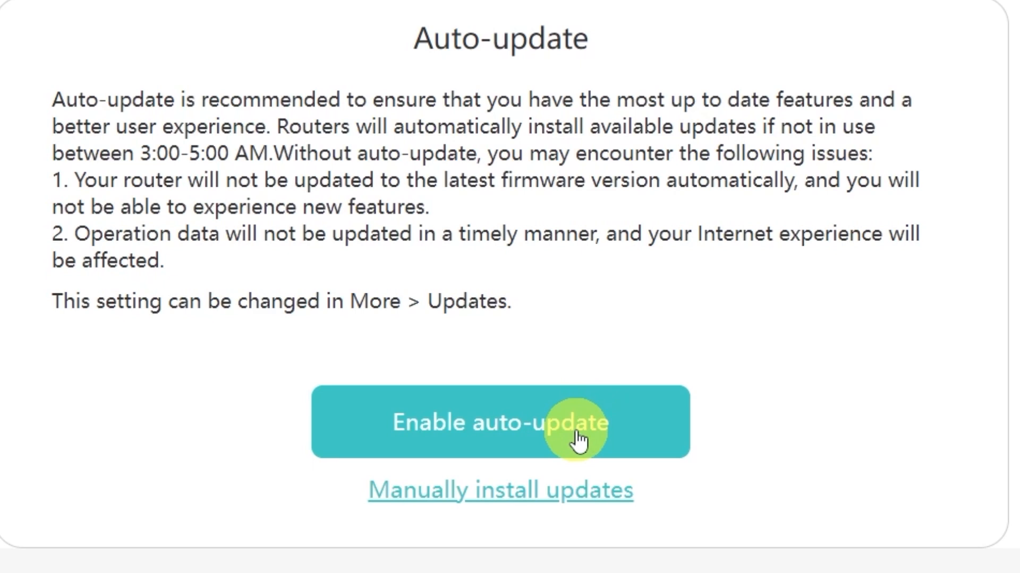
left_click(486, 505)
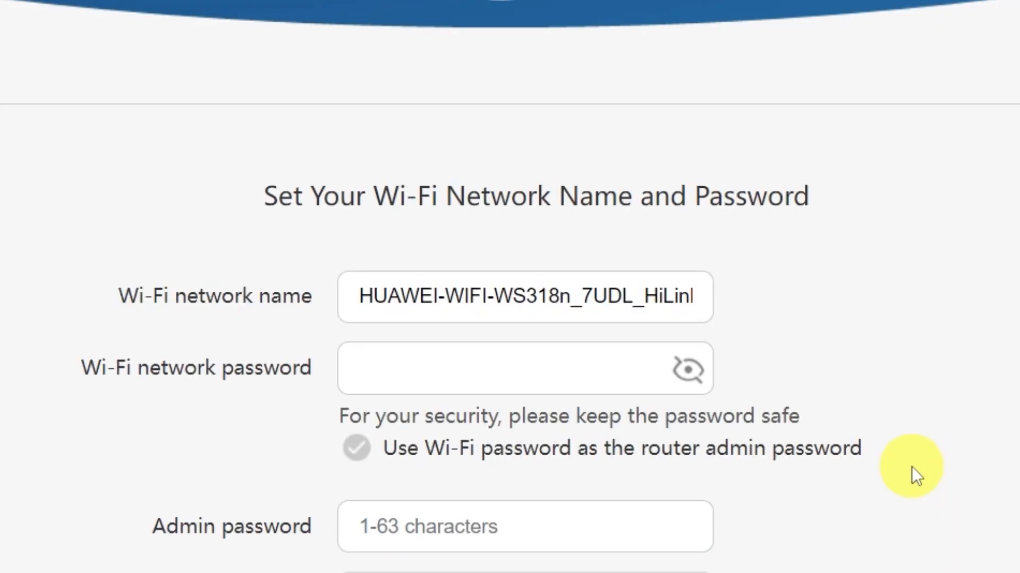
Shorten the Wi-Fi network name to HUAWEI and enter a Wi-Fi network password.
scroll(912, 462, "down", 4)
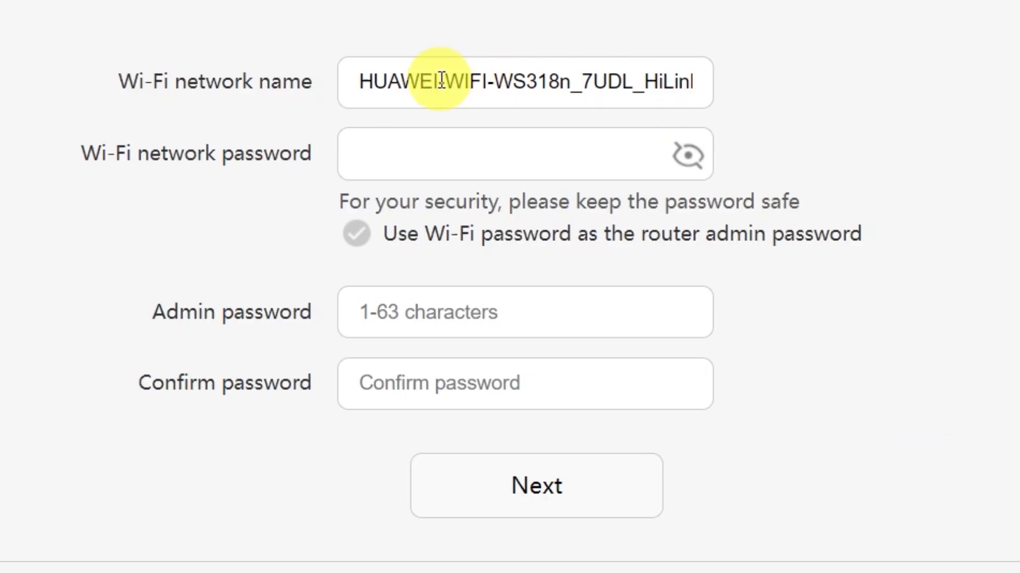
left_click_drag(431, 83, 811, 76)
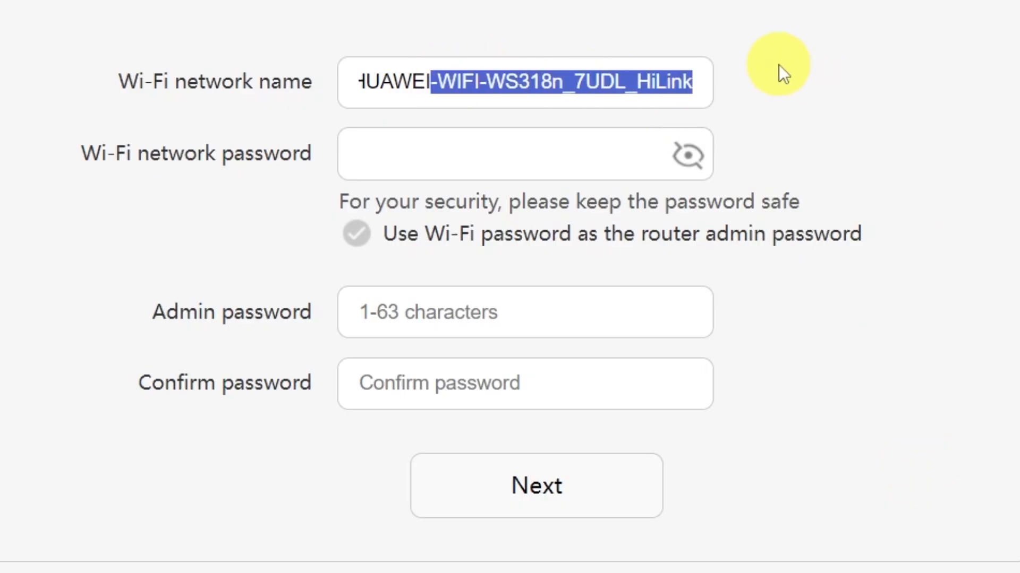
key("BackSpace")
left_click(496, 153)
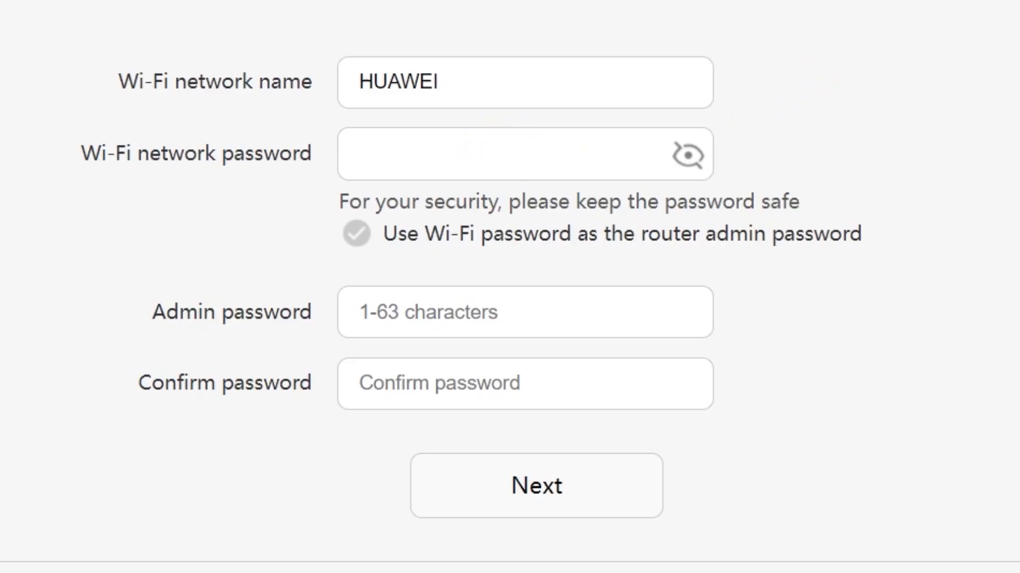
type("•••••")
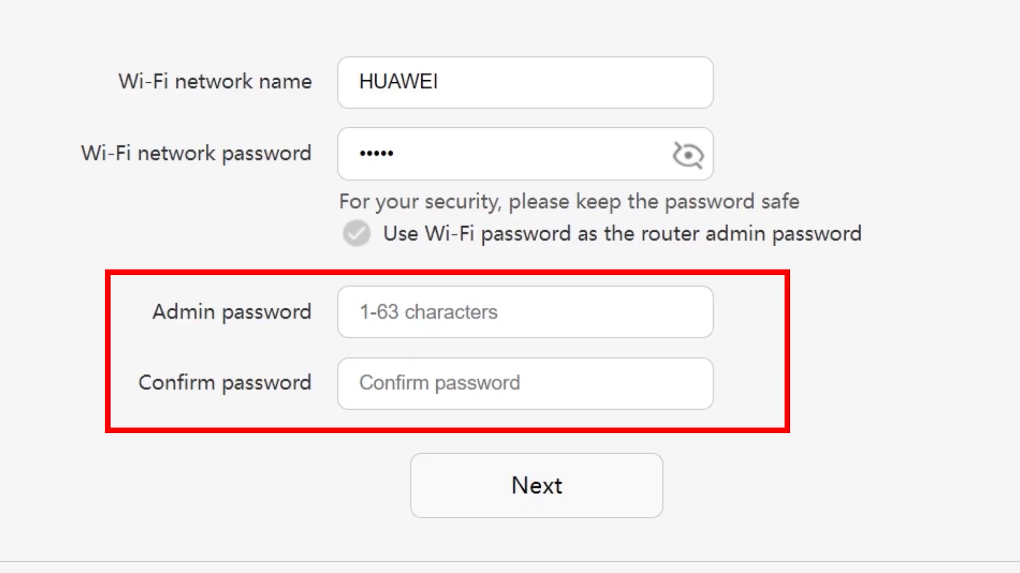
Use the Wi-Fi password as the router admin password and submit the Wi-Fi settings.
left_click(451, 311)
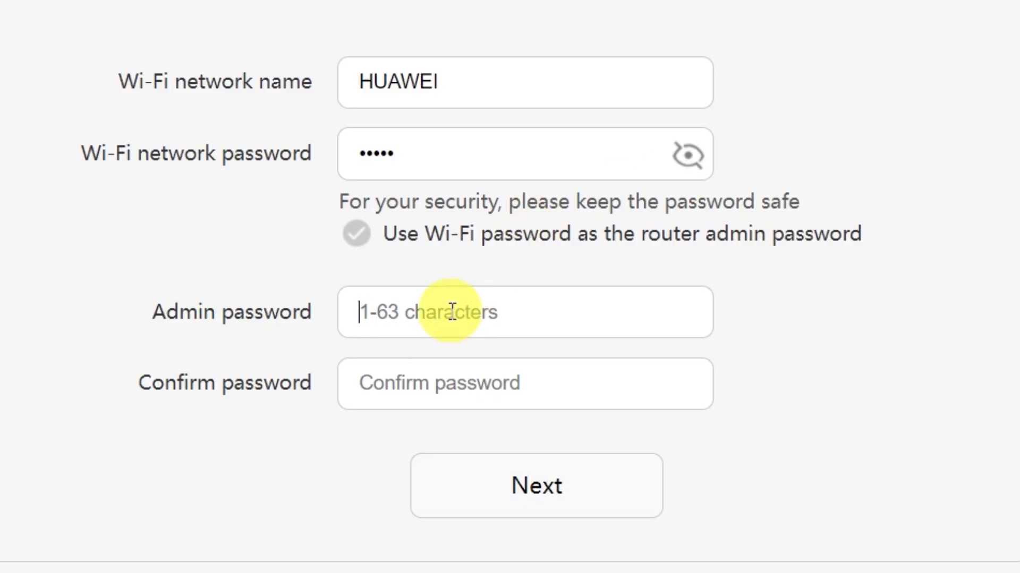
left_click(455, 378)
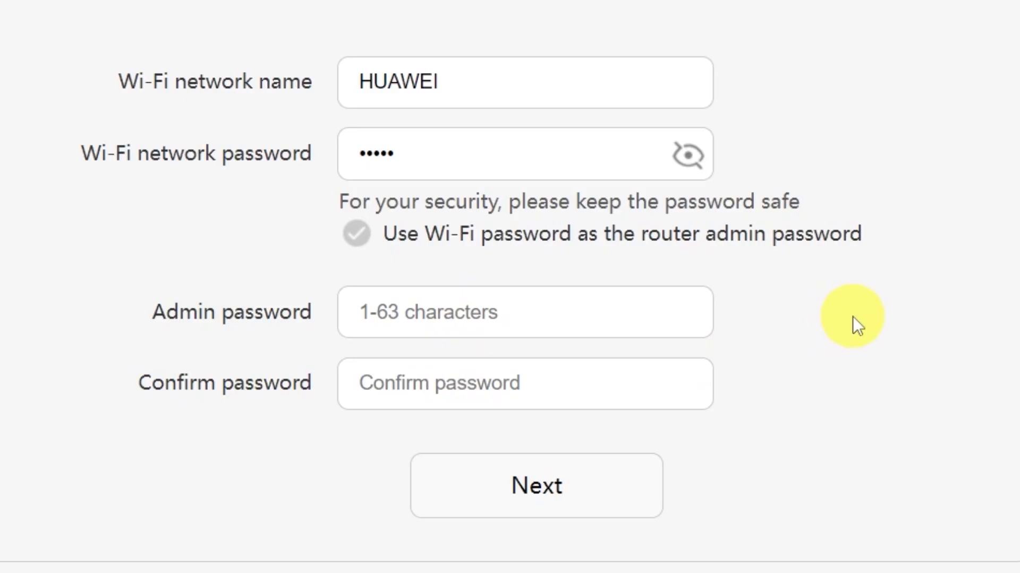
left_click(356, 233)
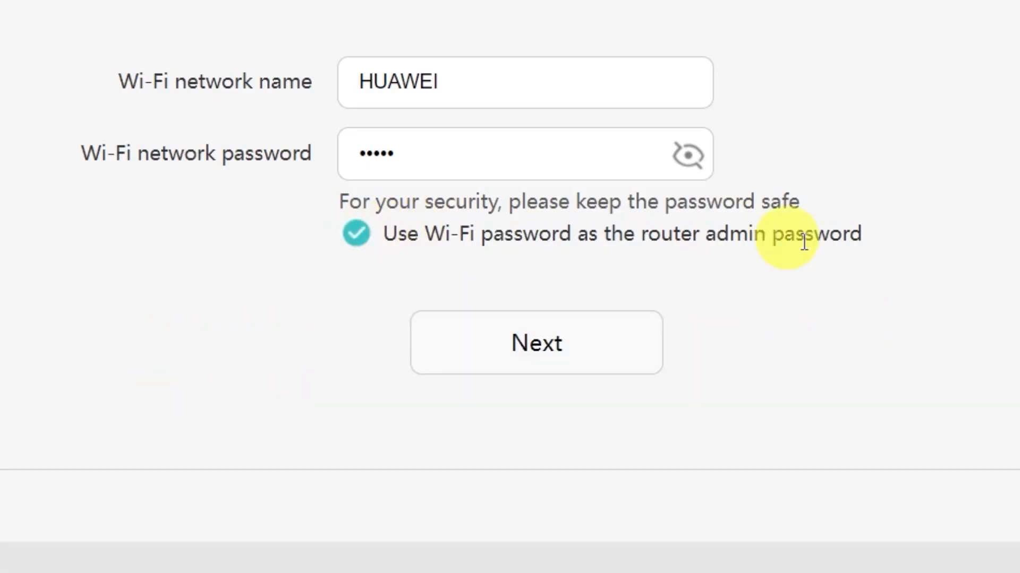
left_click(546, 346)
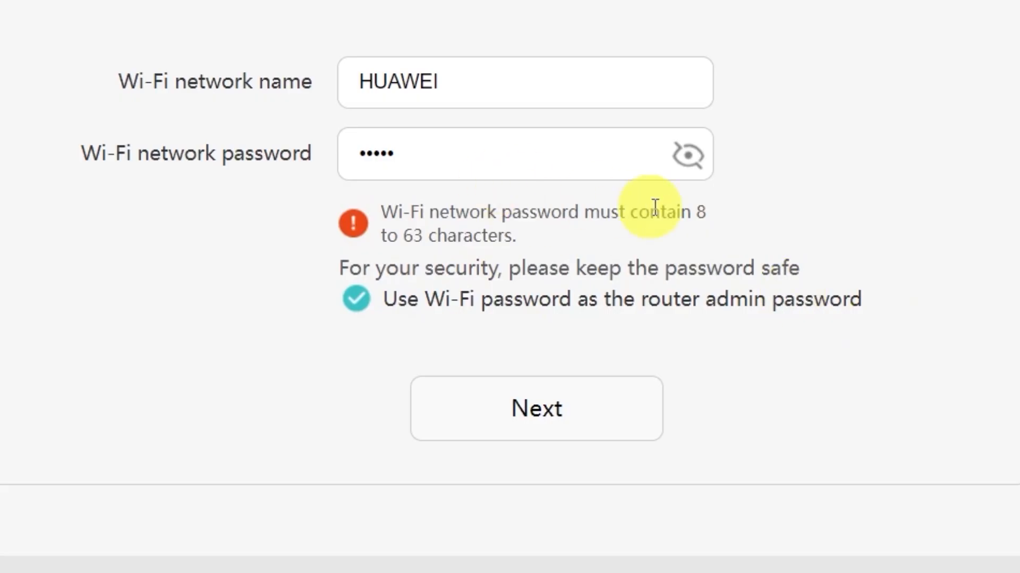
Lengthen the Wi-Fi network password to meet the 8 to 63 character requirement and resubmit the settings.
left_click(539, 159)
type("******")
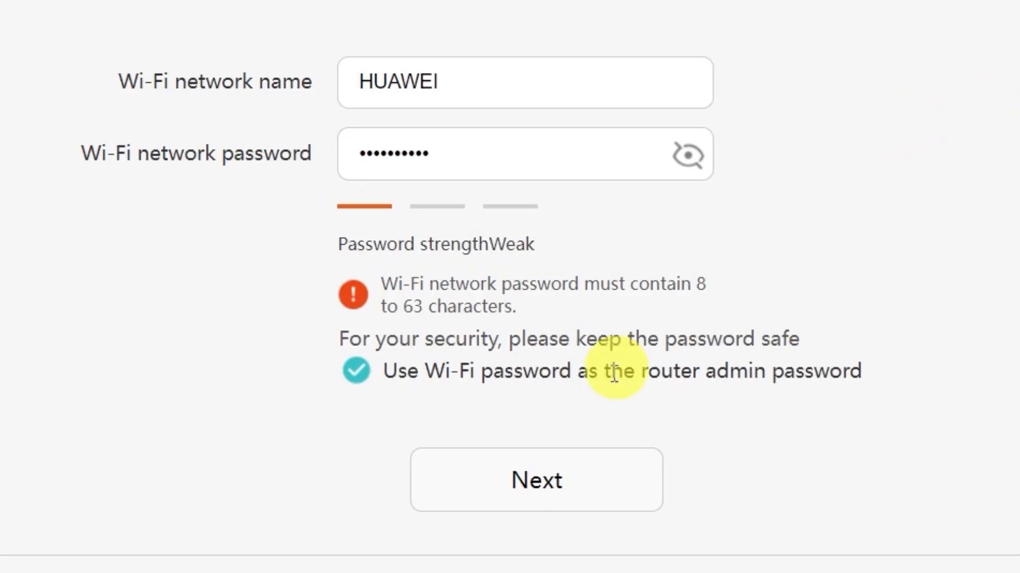
left_click(546, 489)
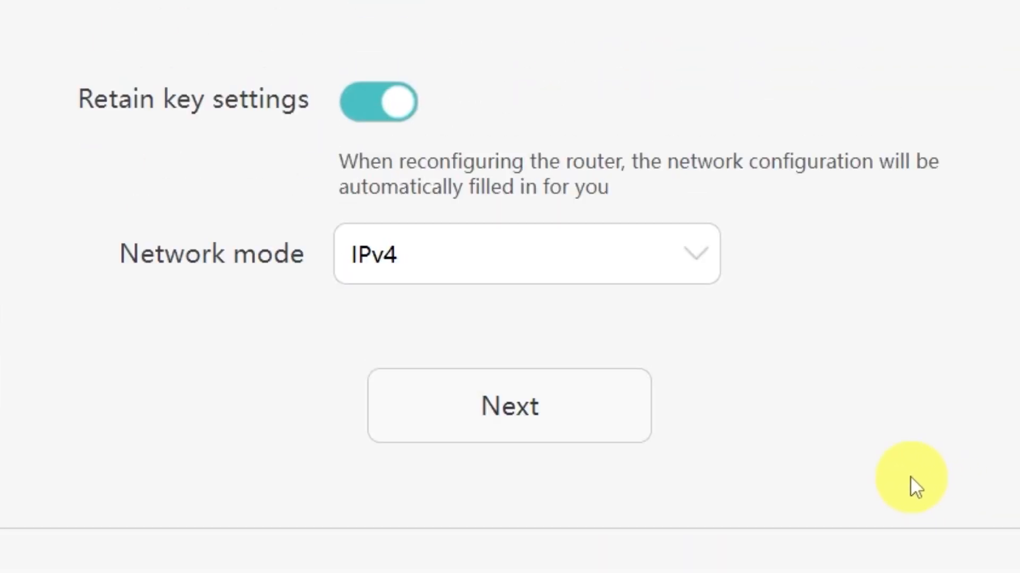
Examine the network mode options, leaving IPv4 selected.
left_click(694, 259)
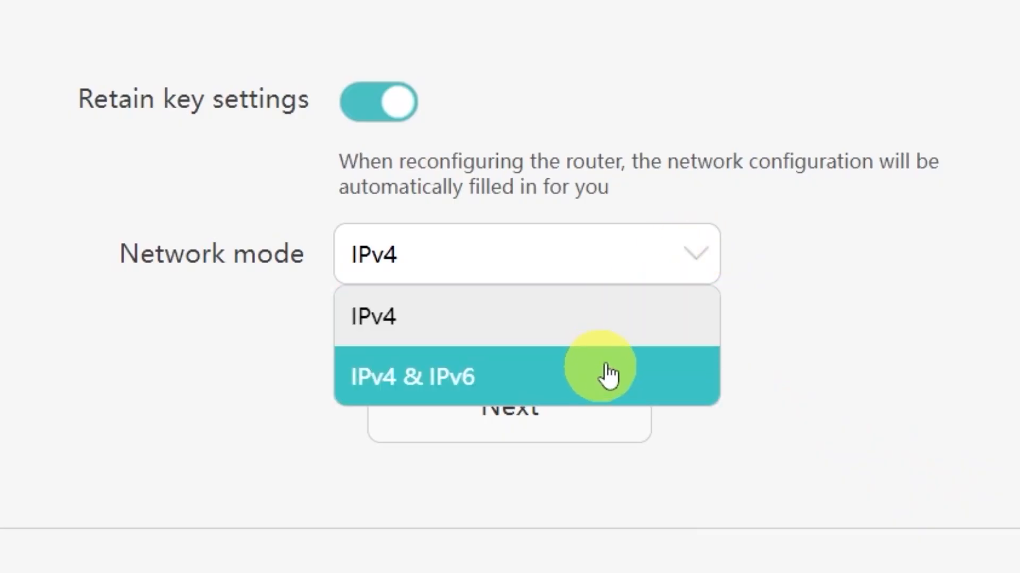
left_click(694, 258)
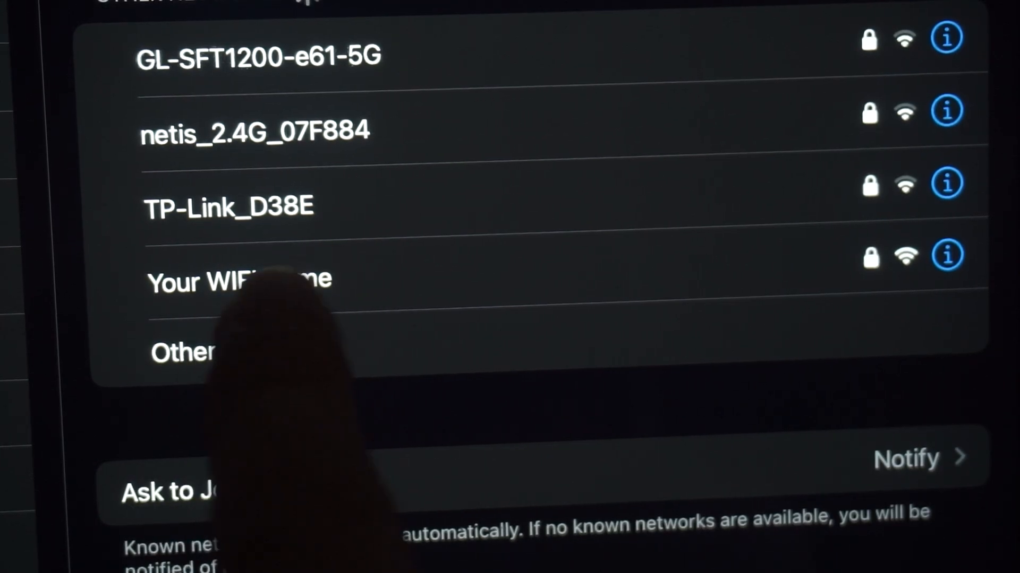
left_click(298, 279)
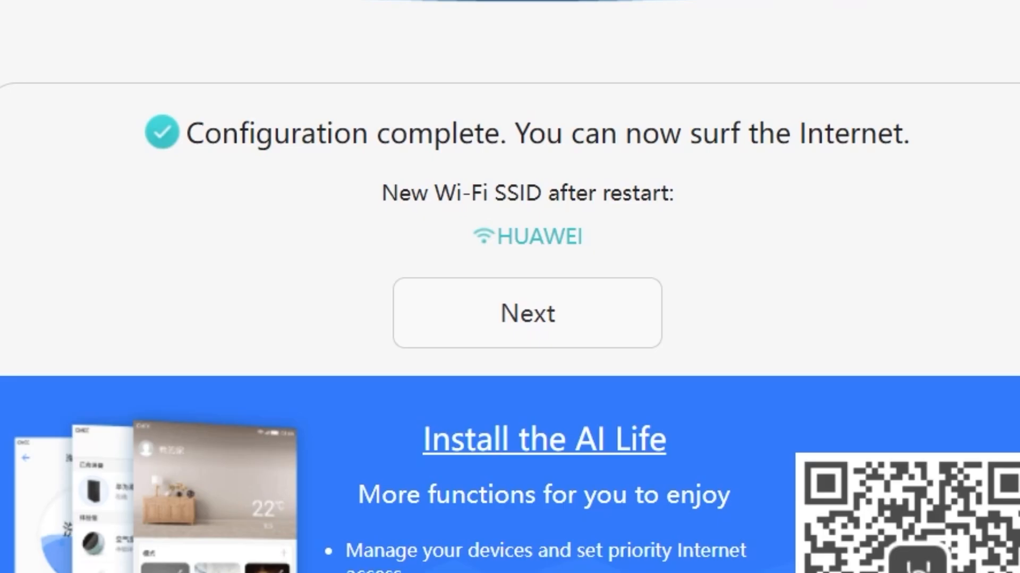
Continue from the configuration summary for the HUAWEI Wi-Fi network.
left_click(513, 315)
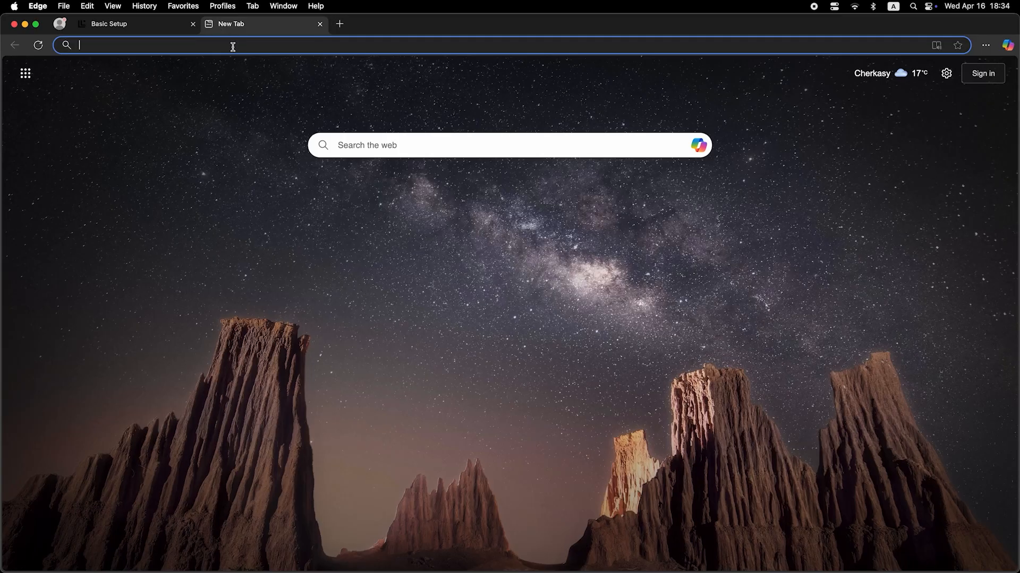
Switch to Edge and run a web search for "dfdfdfd" to test the internet connection.
left_click(232, 47)
type("dfdfdfdf")
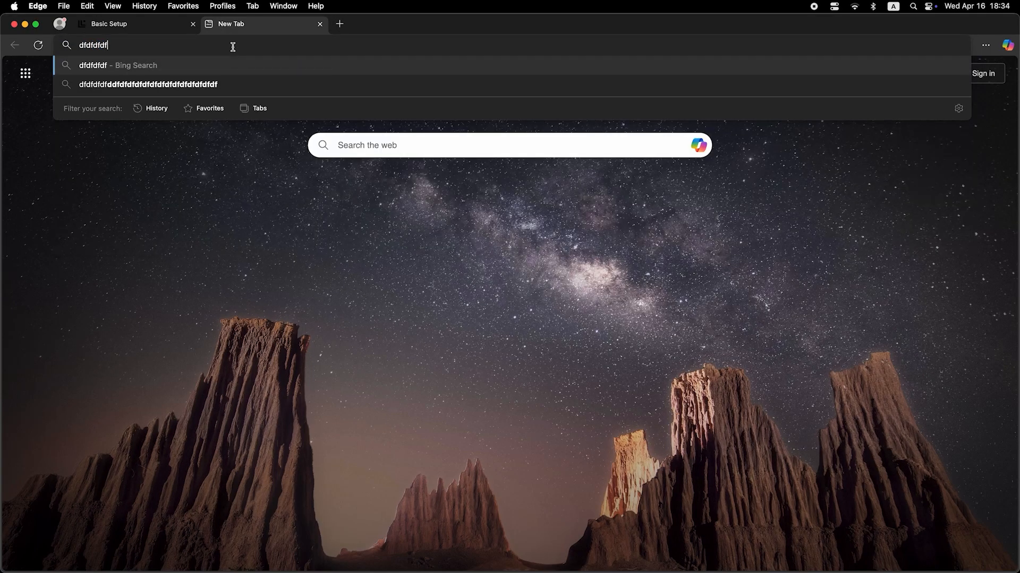
key("Return")
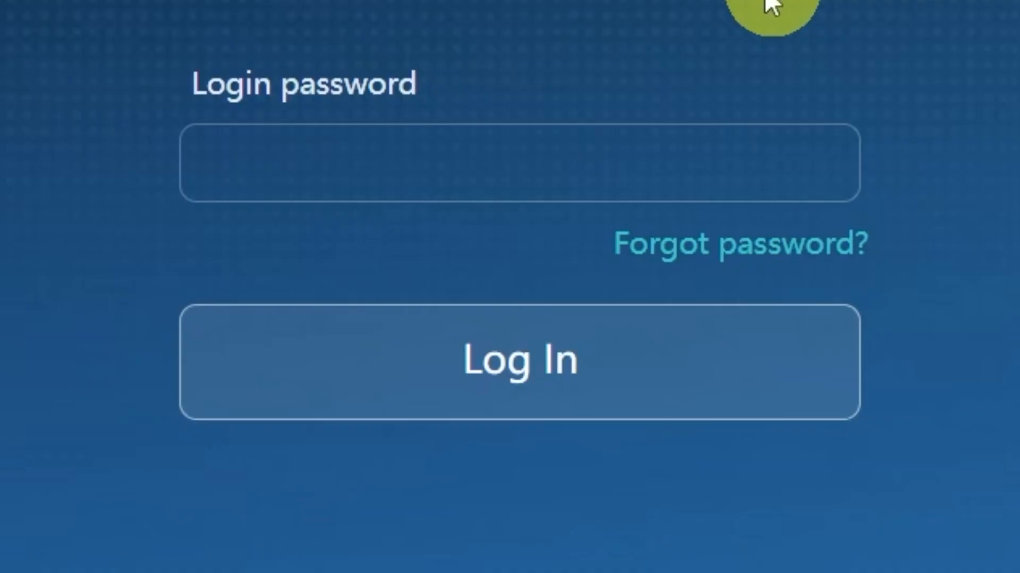
Enter the new login password to open the router's home page.
left_click(683, 171)
type("•••••••••••")
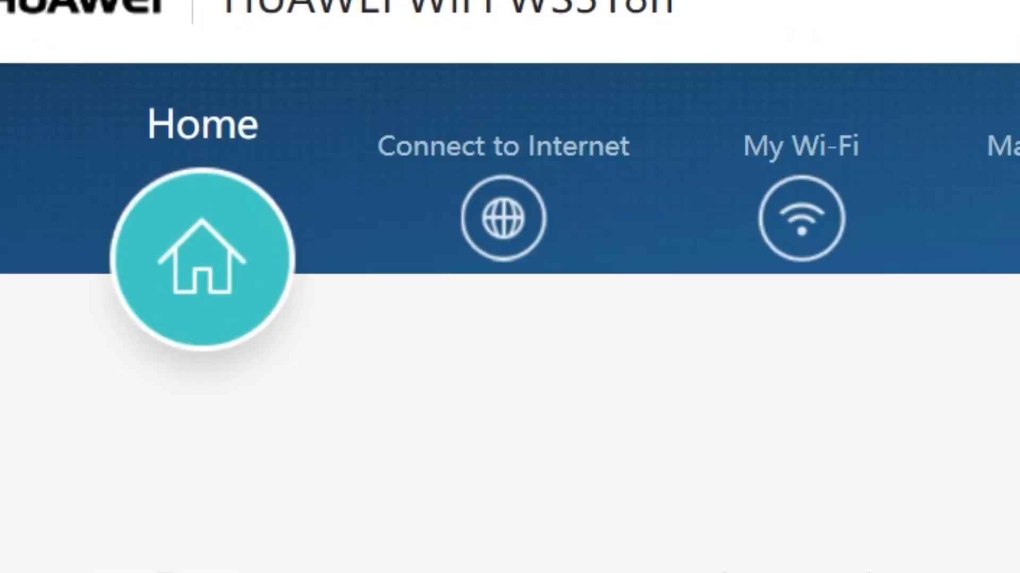
Set MAC clone to PC MAC address in the router's internet connection settings and save the change.
left_click(502, 227)
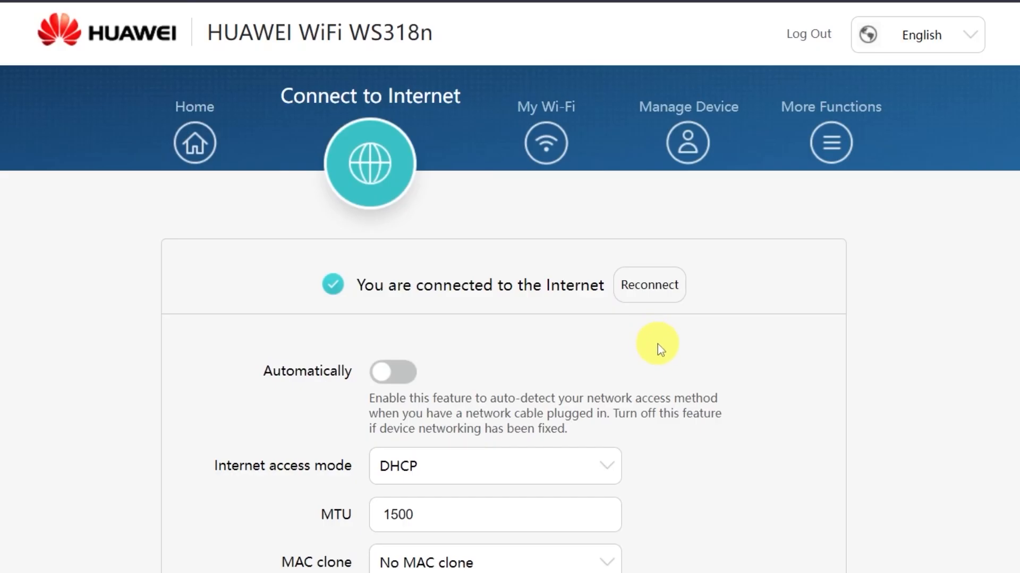
scroll(664, 351, "down", 4)
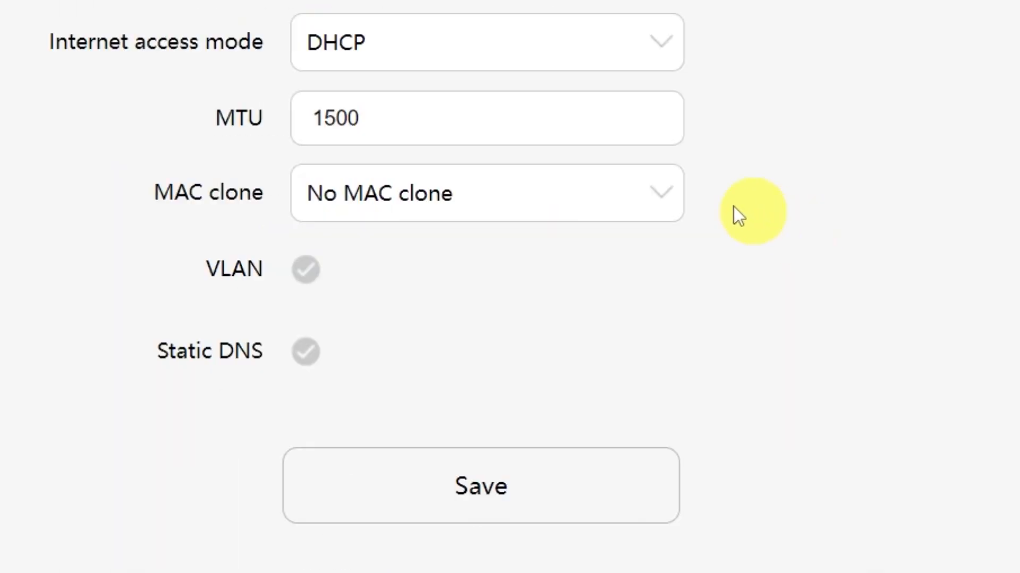
left_click(654, 197)
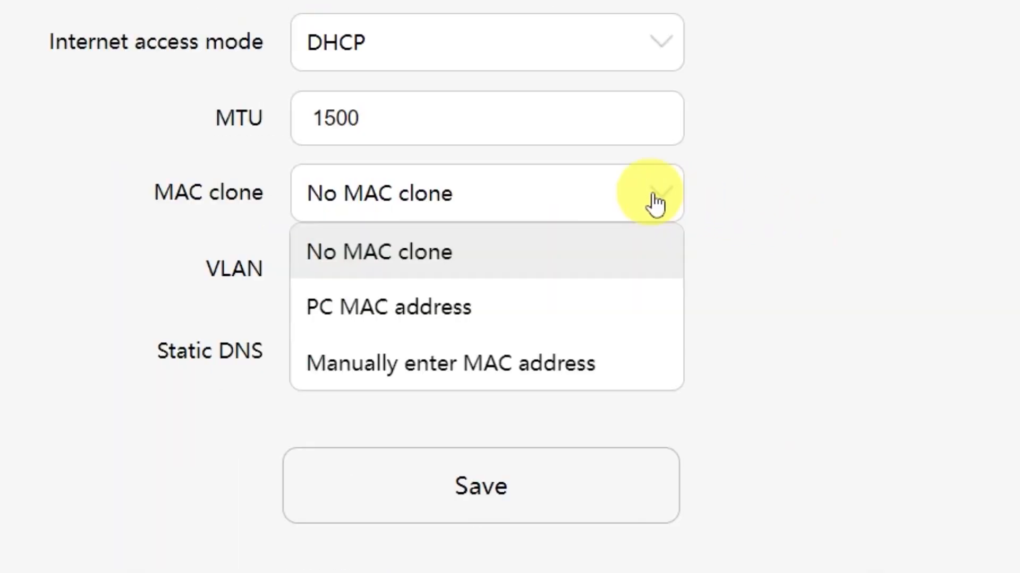
left_click(491, 321)
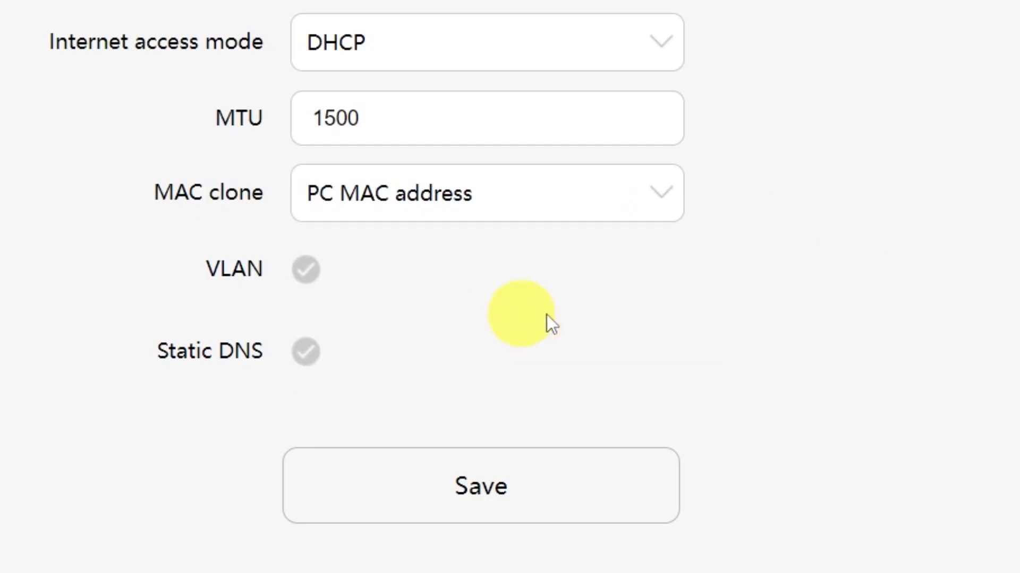
left_click(515, 507)
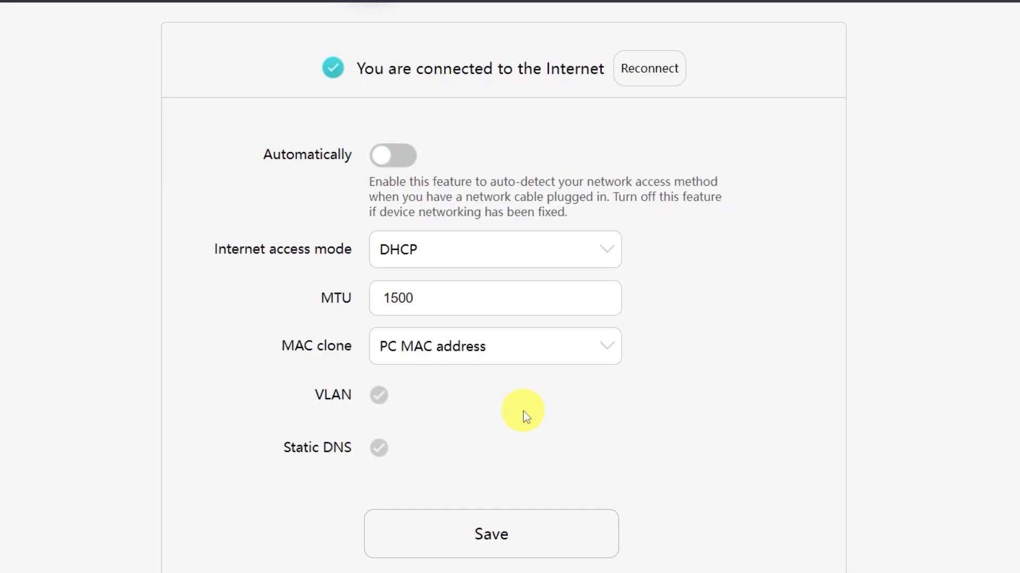
Restart the router from its home page and confirm the restart.
scroll(523, 411, "up", 4)
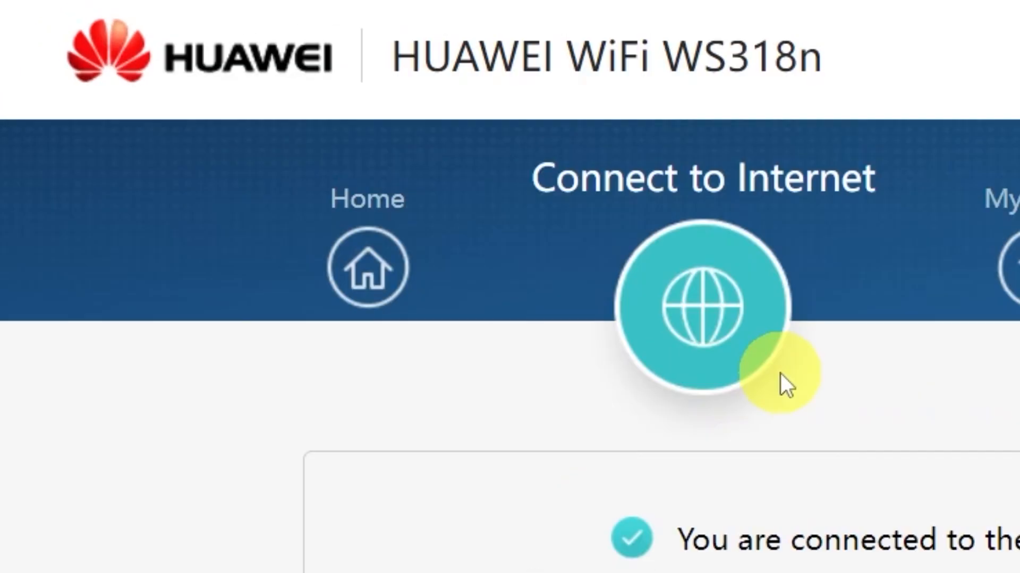
left_click(391, 276)
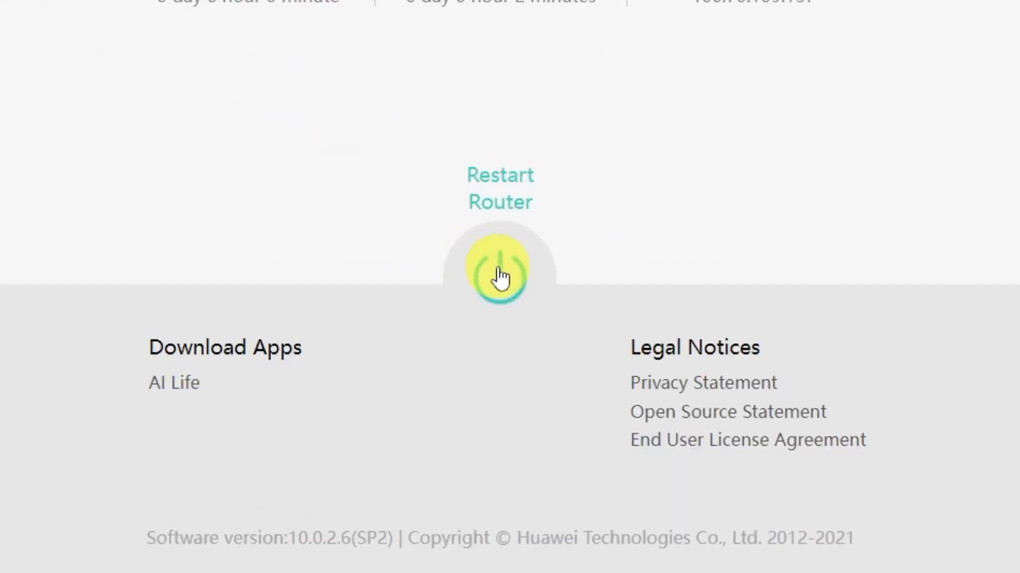
left_click(491, 274)
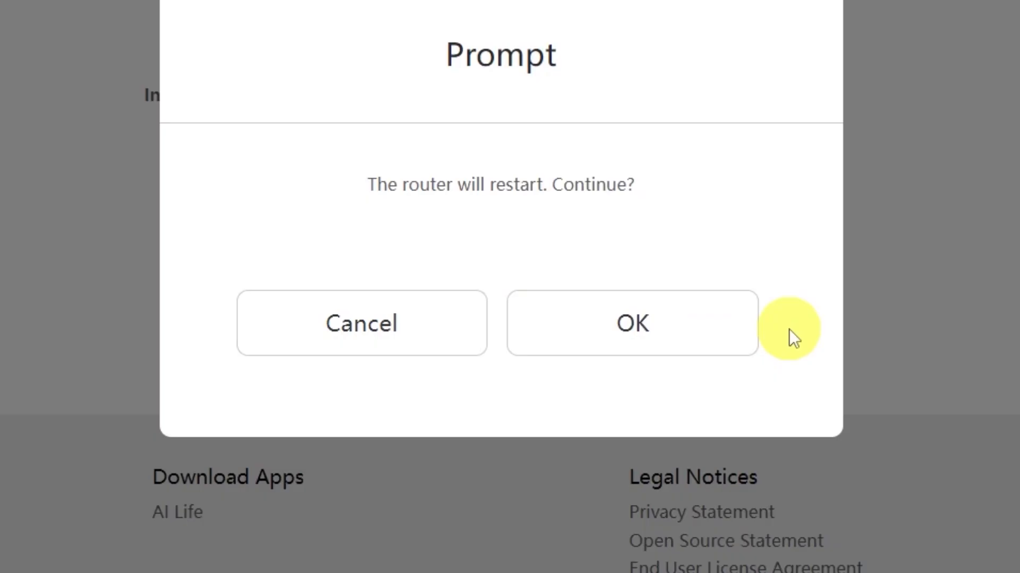
left_click(683, 336)
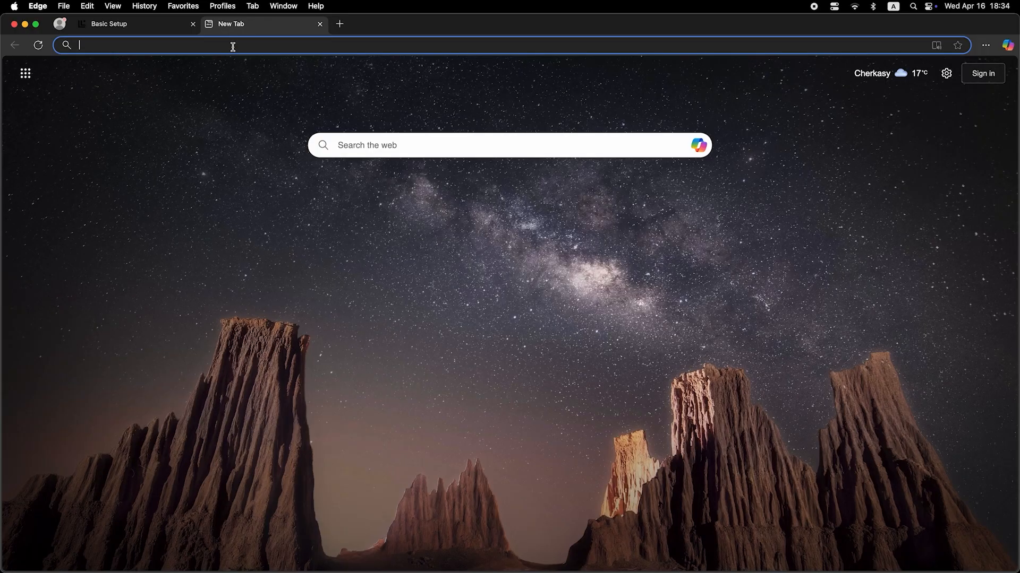
Run a web search for "dfdfdfdf" in the new browser tab to test the internet connection.
left_click(232, 45)
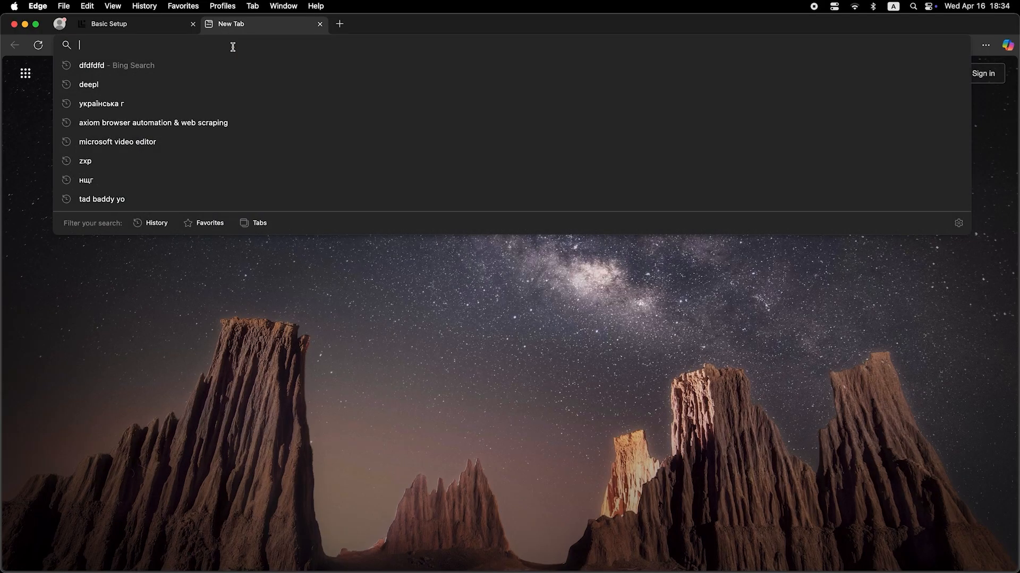
type("dfdfdfdf")
key("Return")
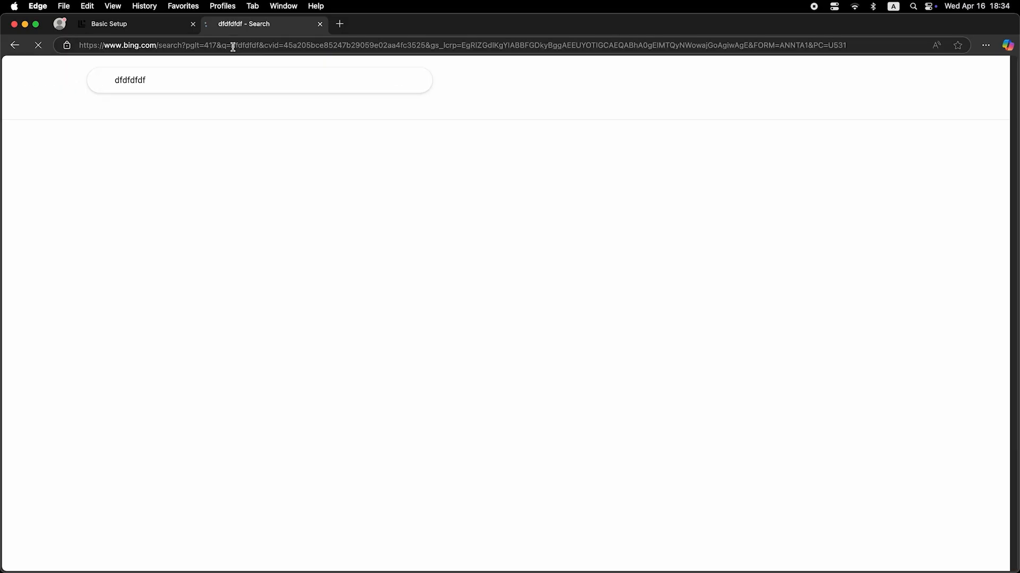